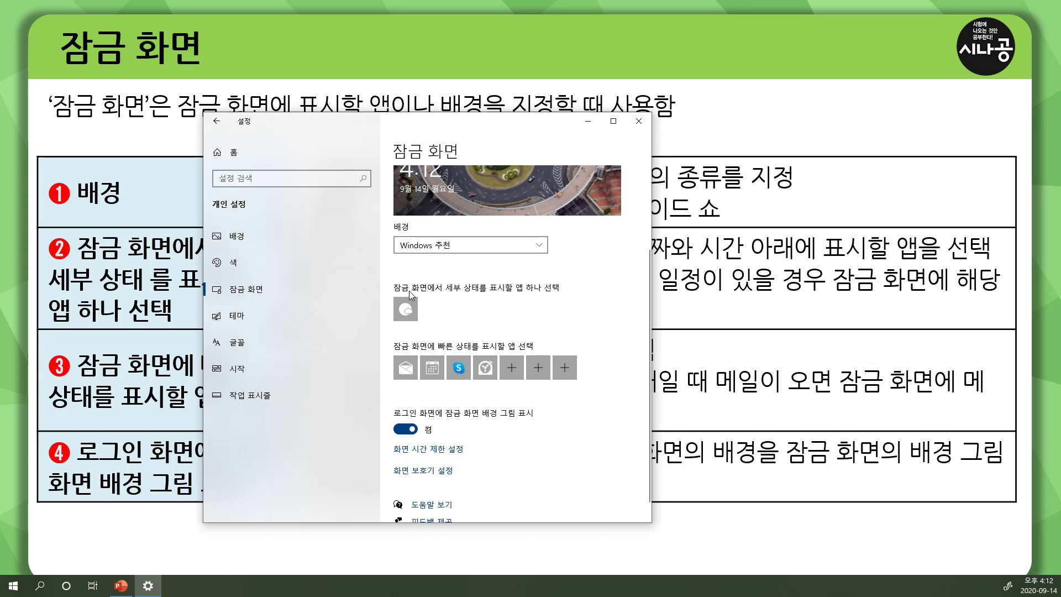
View the lock screen's background type choices and the apps available for showing detailed status
left_click(425, 248)
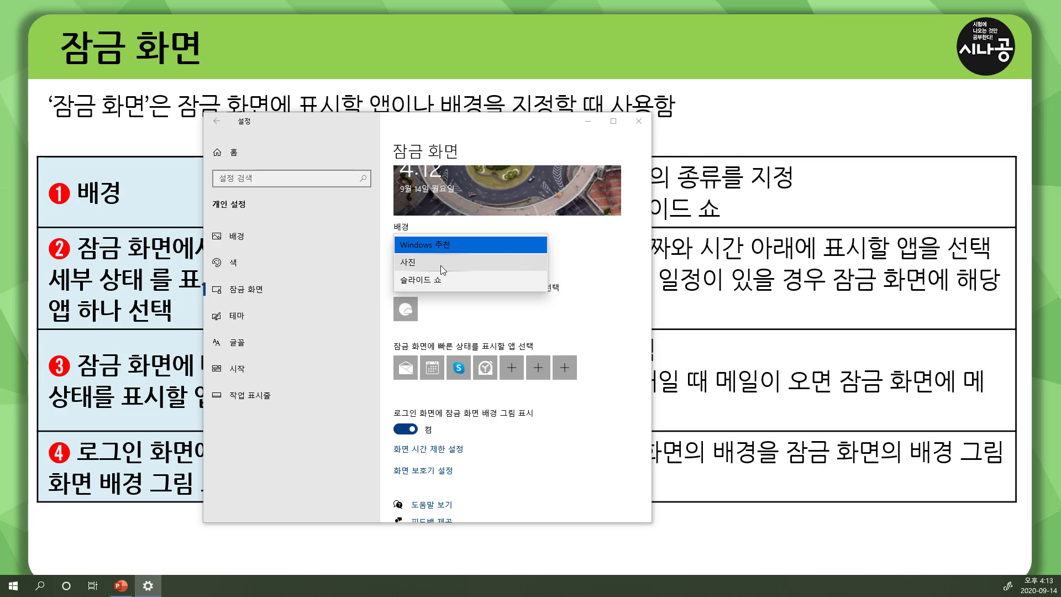
left_click(375, 263)
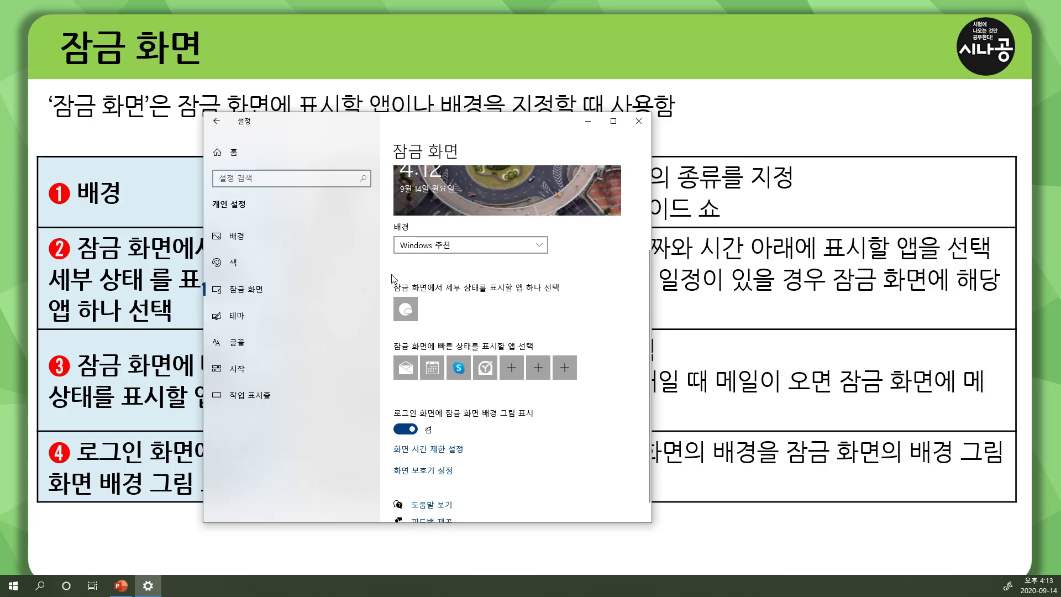
mouse_move(392, 280)
left_mouse_down()
mouse_move(443, 296)
mouse_move(559, 296)
left_mouse_up()
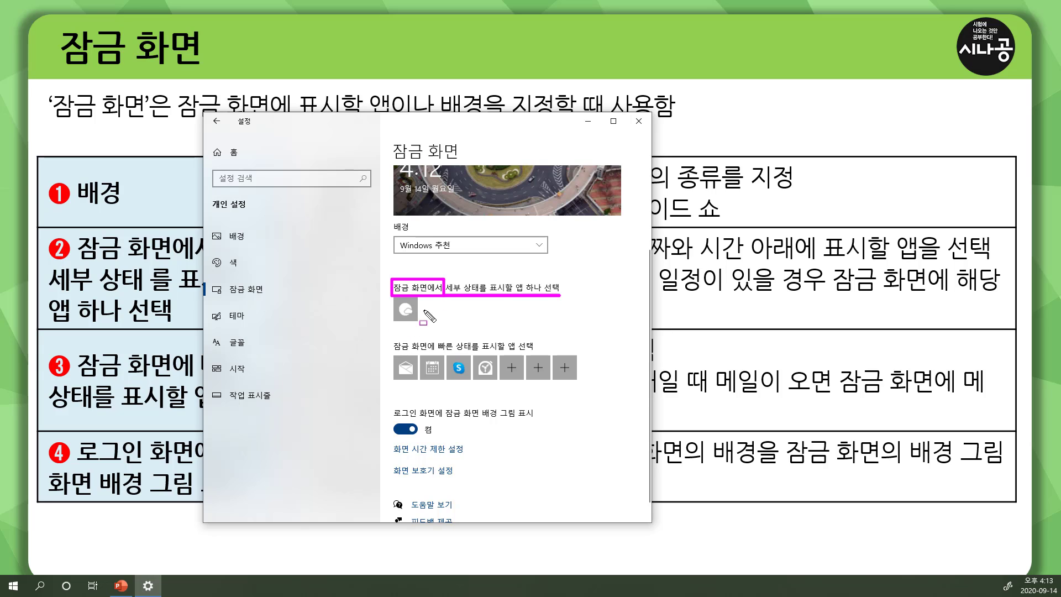
key("Escape")
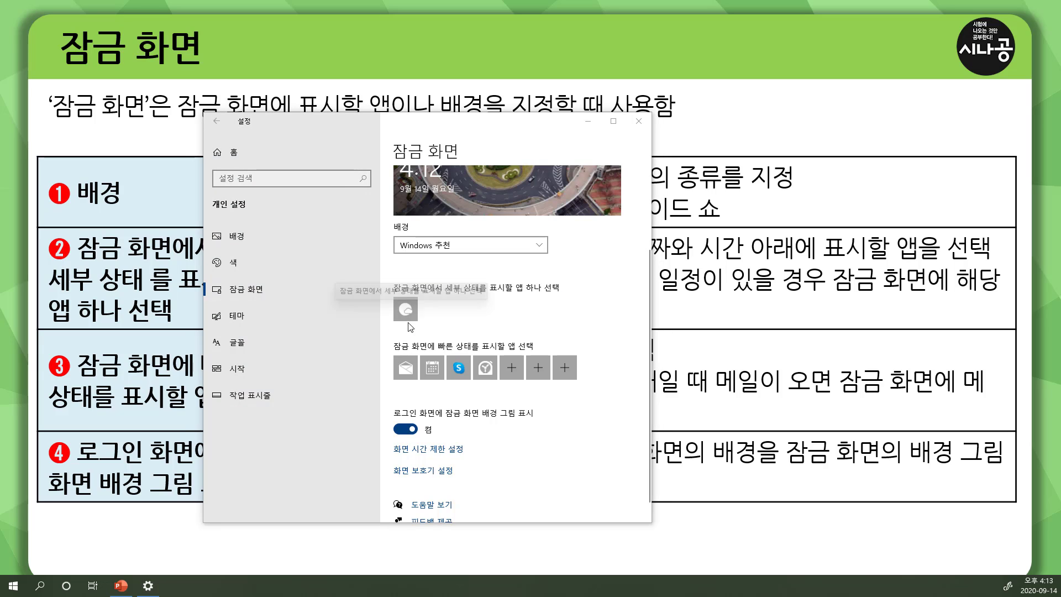
left_click(409, 315)
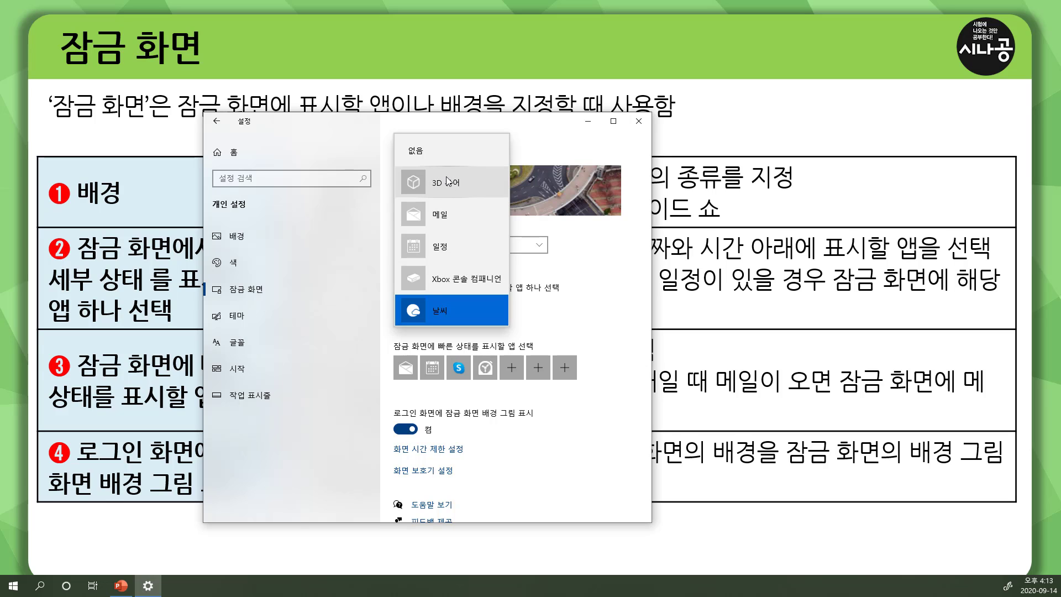
left_click(418, 310)
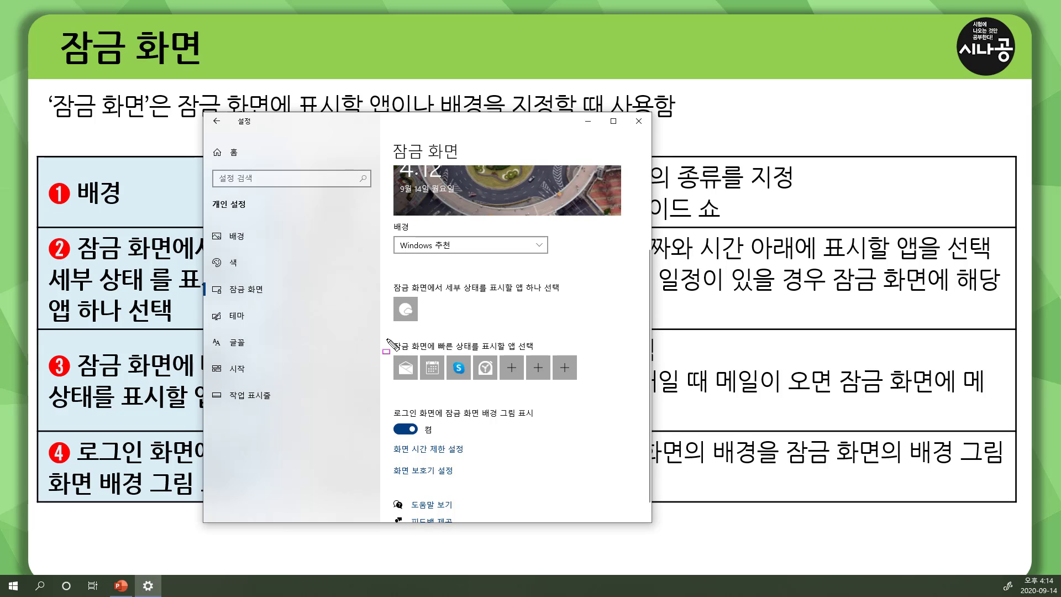
Browse the apps available for an empty quick-status slot on the lock screen without choosing one
mouse_move(386, 338)
left_mouse_down()
mouse_move(450, 354)
mouse_move(534, 353)
left_mouse_up()
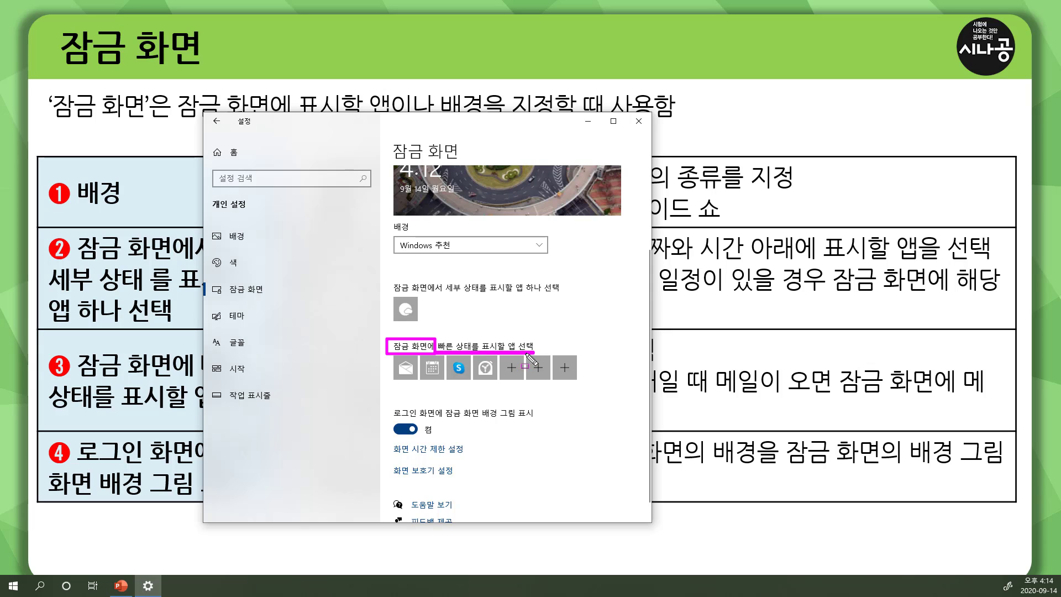
left_click_drag(395, 383, 496, 384)
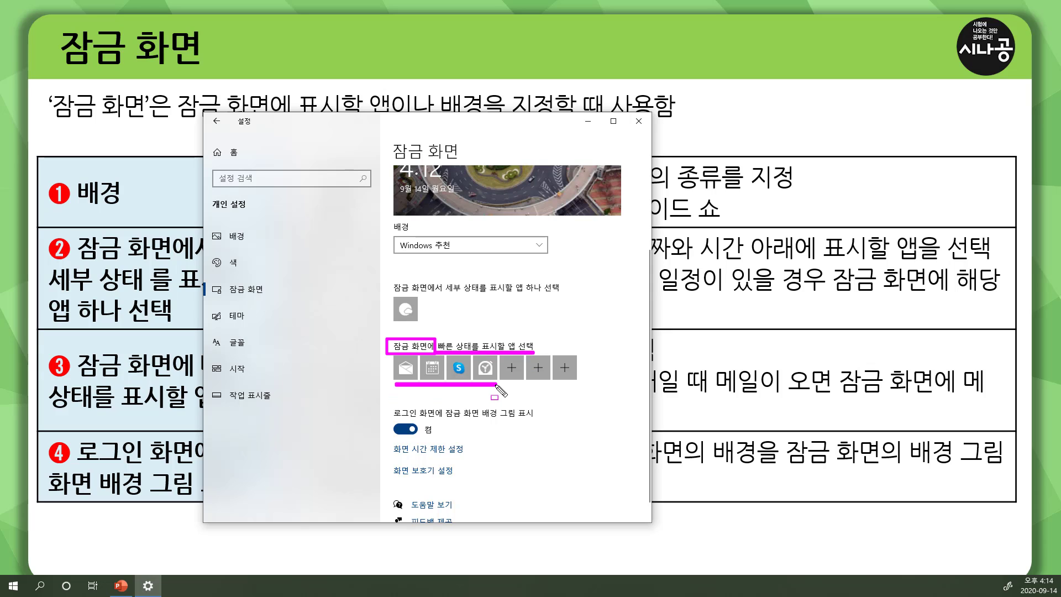
key("Escape")
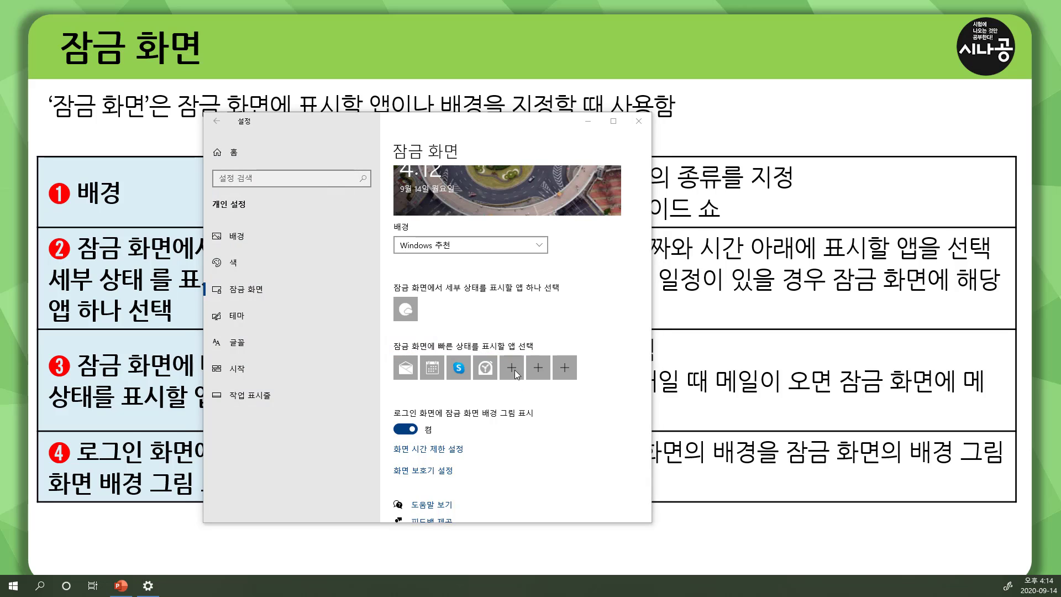
left_click(513, 370)
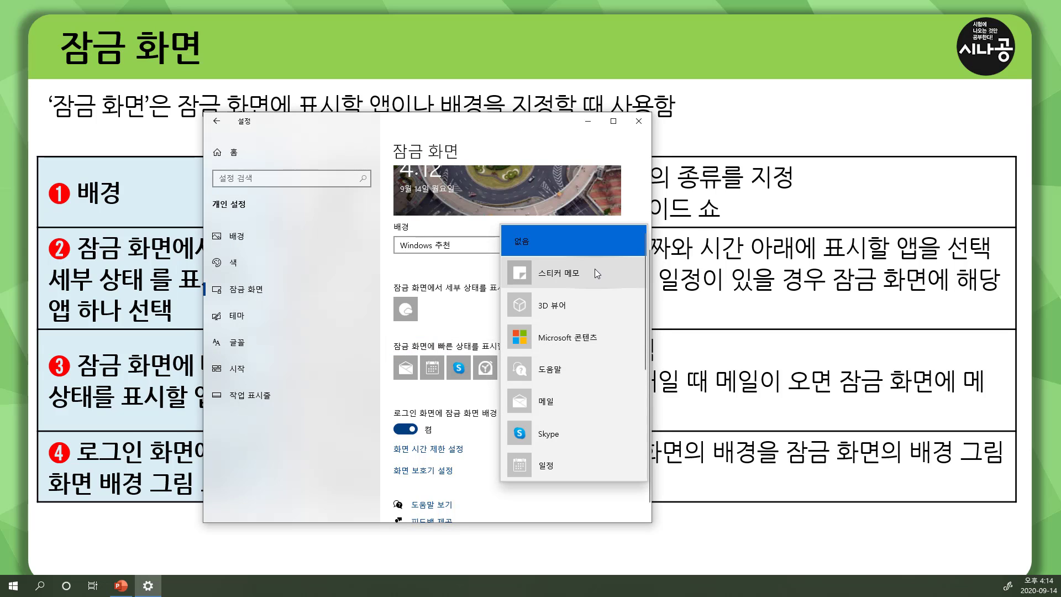
scroll(575, 309, "down", 3)
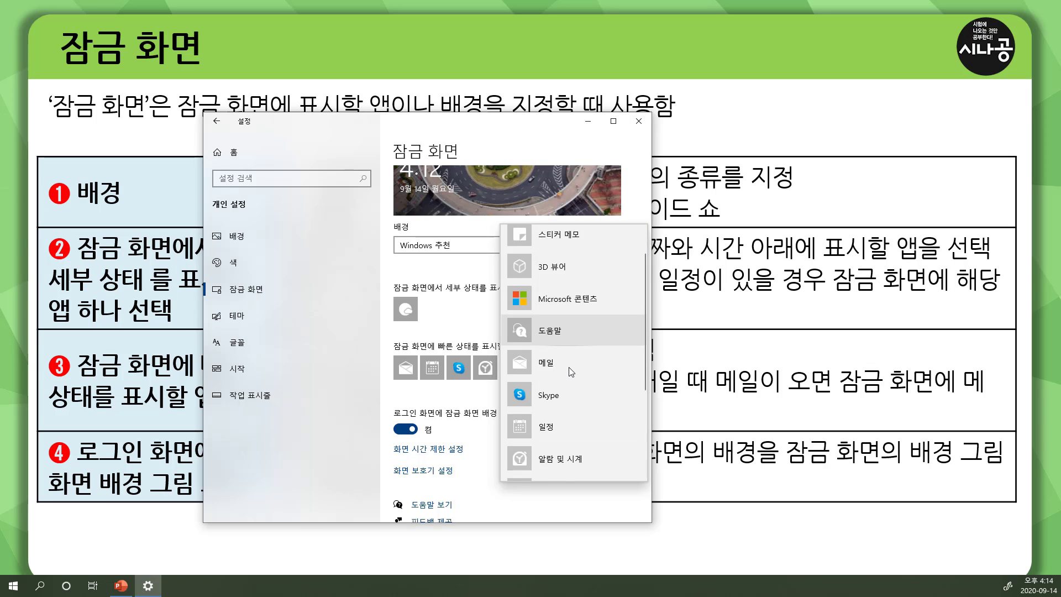
scroll(575, 386, "up", 3)
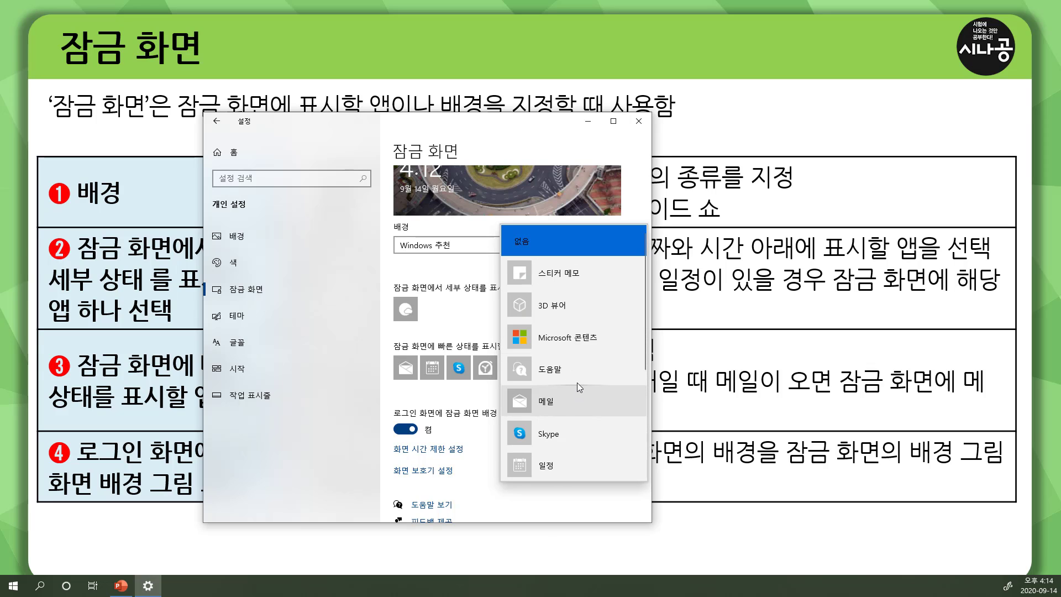
scroll(569, 345, "down", 3)
scroll(555, 348, "up", 3)
left_click(482, 344)
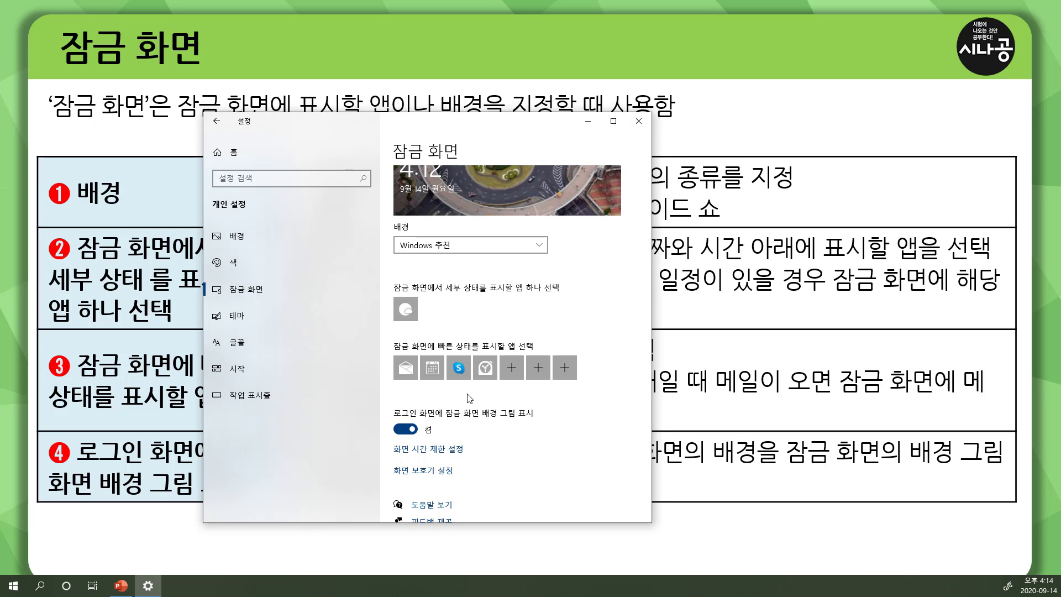
Open the screen timeout settings from the lock screen page, examine the screen-off and sleep options, and return to the lock screen page
mouse_move(388, 405)
left_mouse_down()
mouse_move(446, 422)
mouse_move(536, 419)
left_mouse_up()
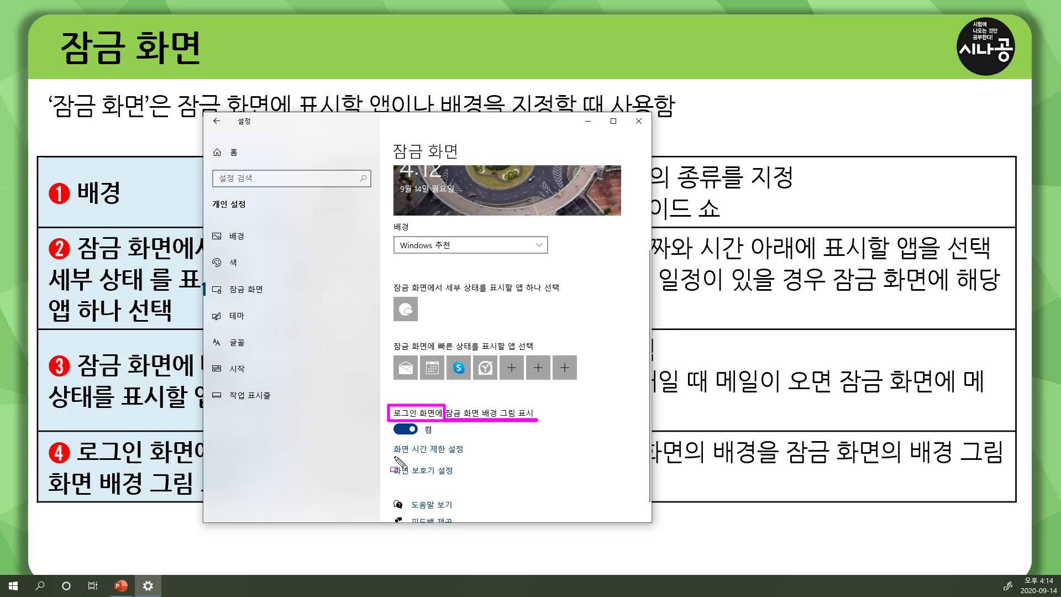
left_click_drag(395, 458, 466, 456)
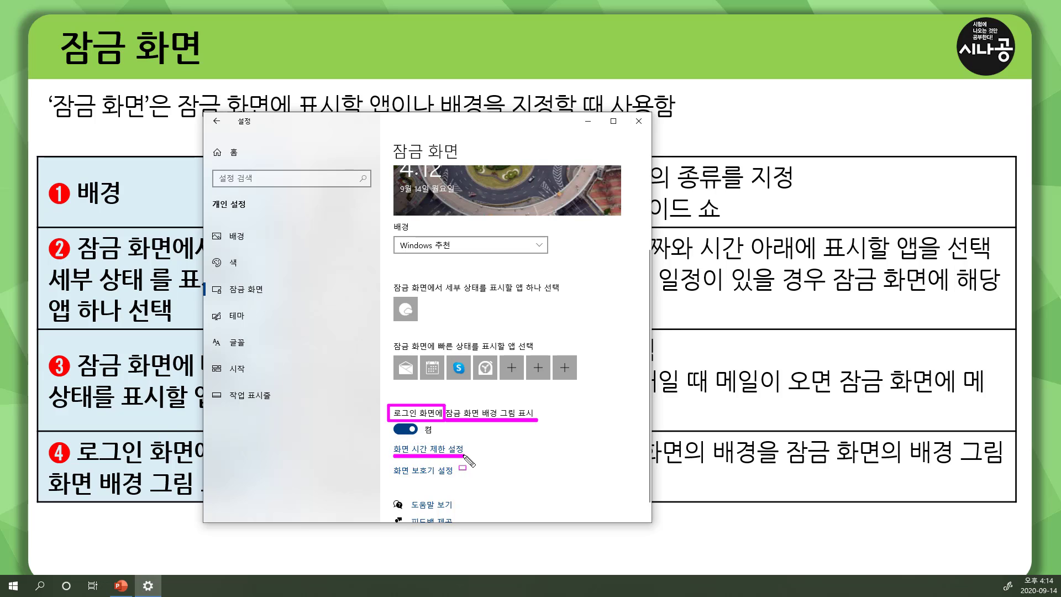
key("Escape")
left_click(434, 451)
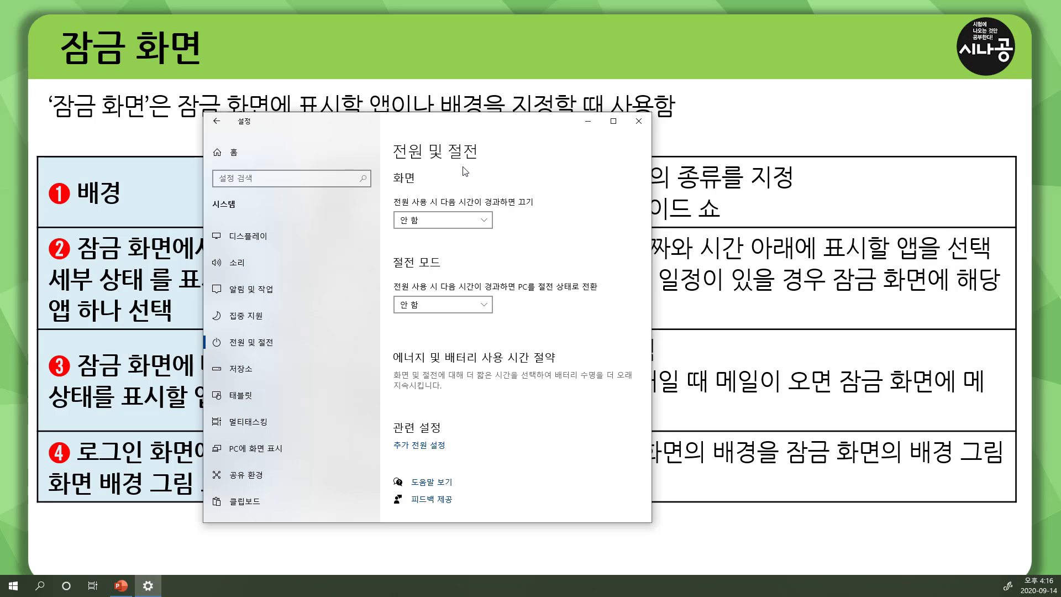
mouse_move(384, 169)
left_mouse_down()
mouse_move(514, 237)
mouse_move(544, 231)
left_mouse_up()
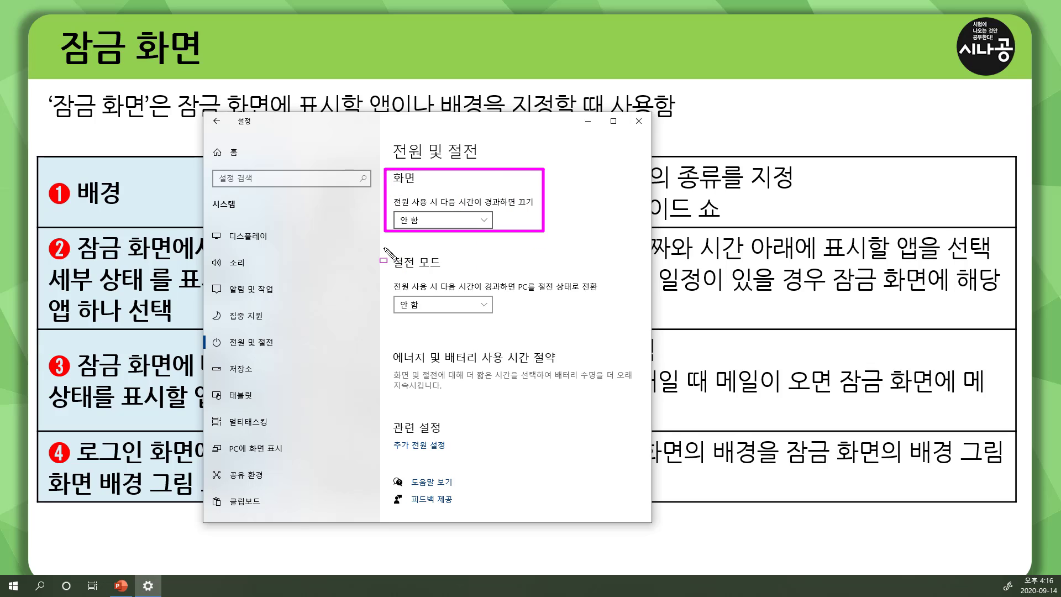
mouse_move(384, 248)
left_mouse_down()
mouse_move(577, 318)
mouse_move(611, 313)
left_mouse_up()
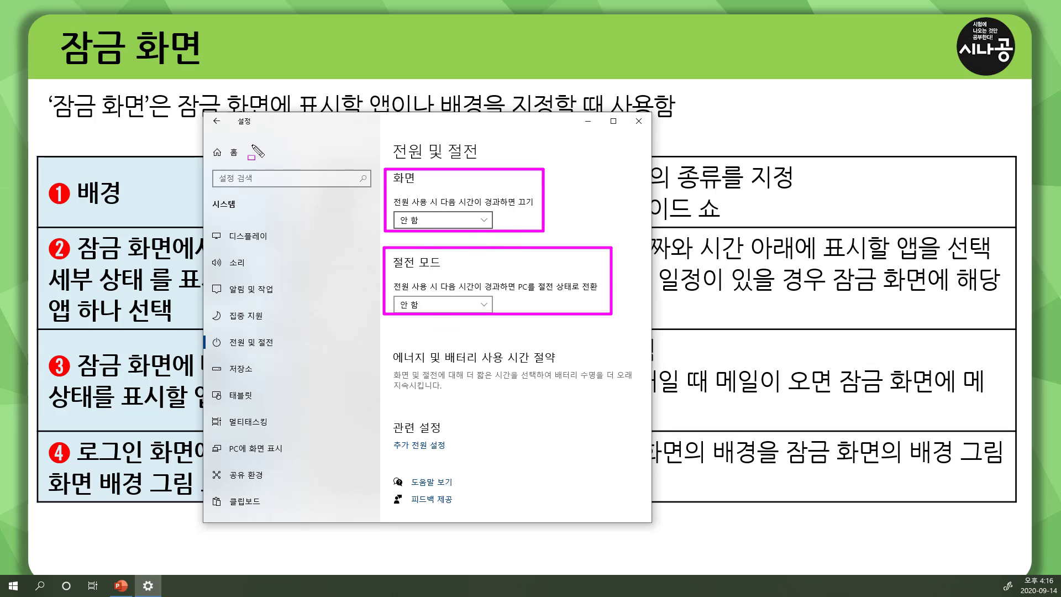
left_click(216, 121)
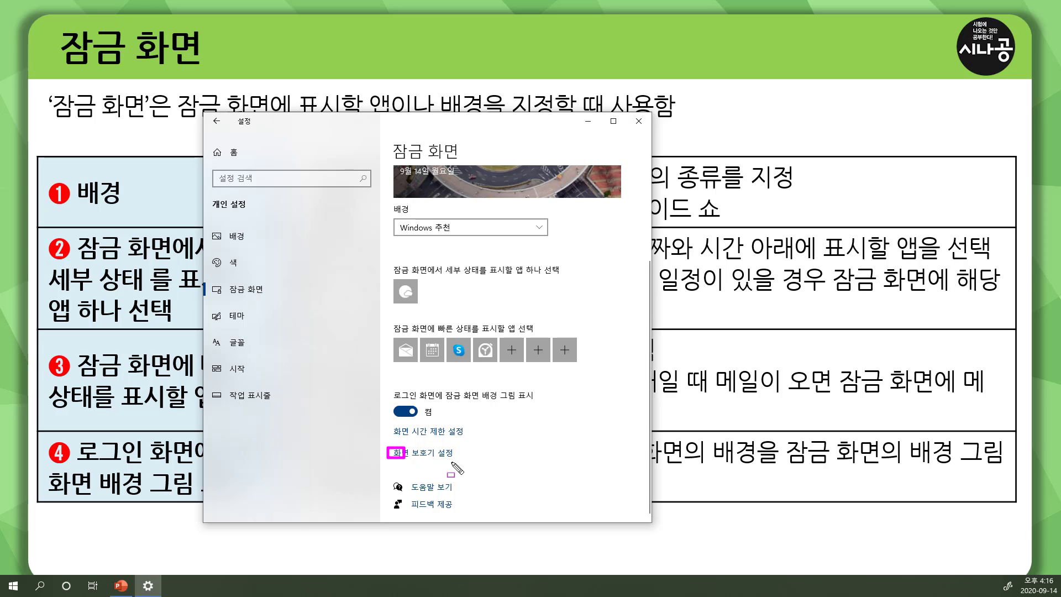
Open the screen saver settings and choose 3차원 텍스트 as the screen saver
left_click(433, 455)
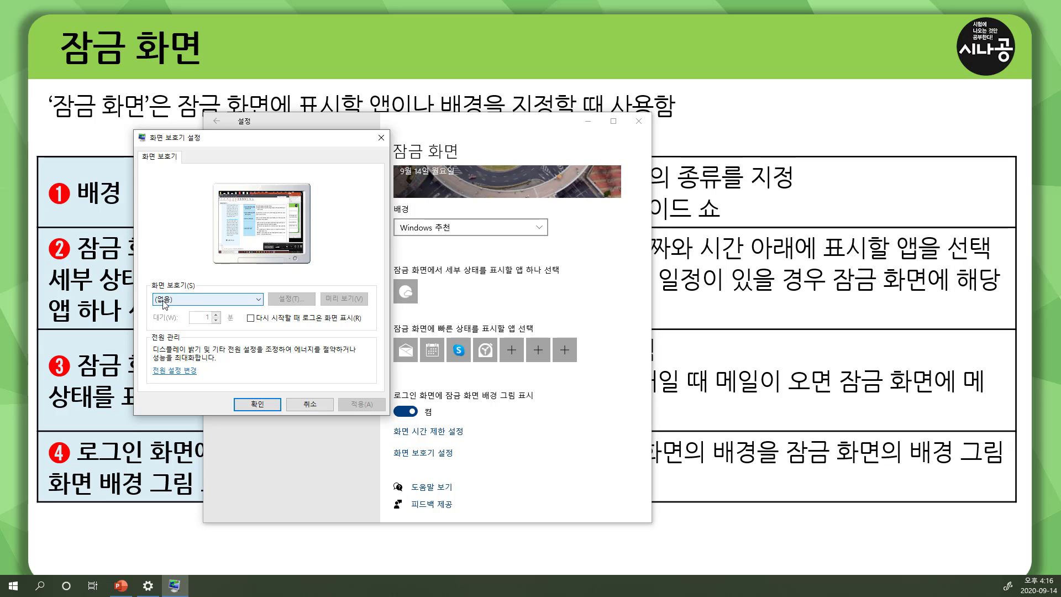
mouse_move(147, 286)
left_mouse_down()
mouse_move(149, 303)
mouse_move(173, 302)
left_mouse_up()
left_click(194, 300)
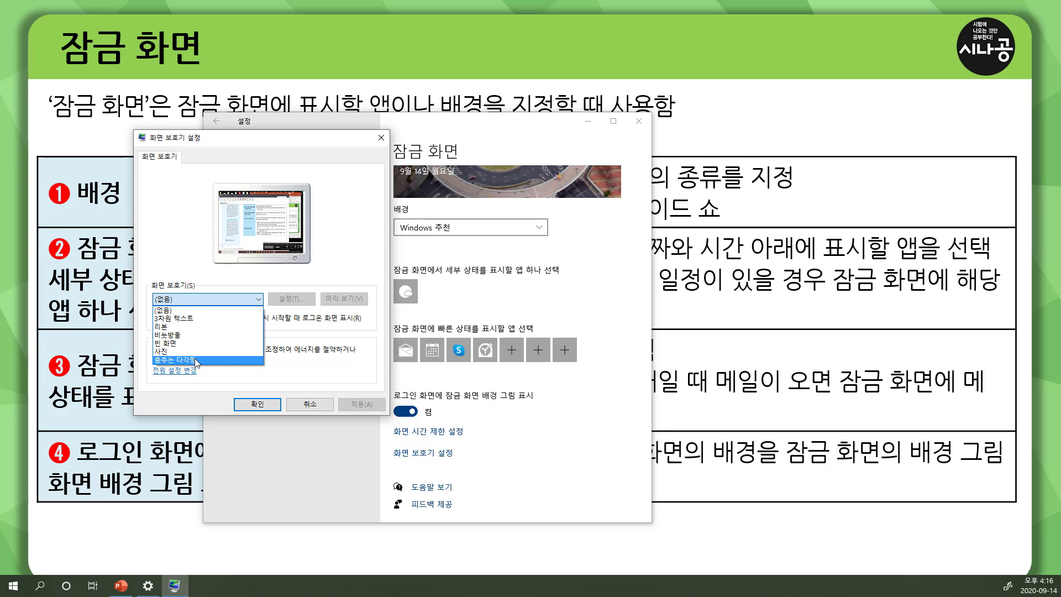
left_click(205, 318)
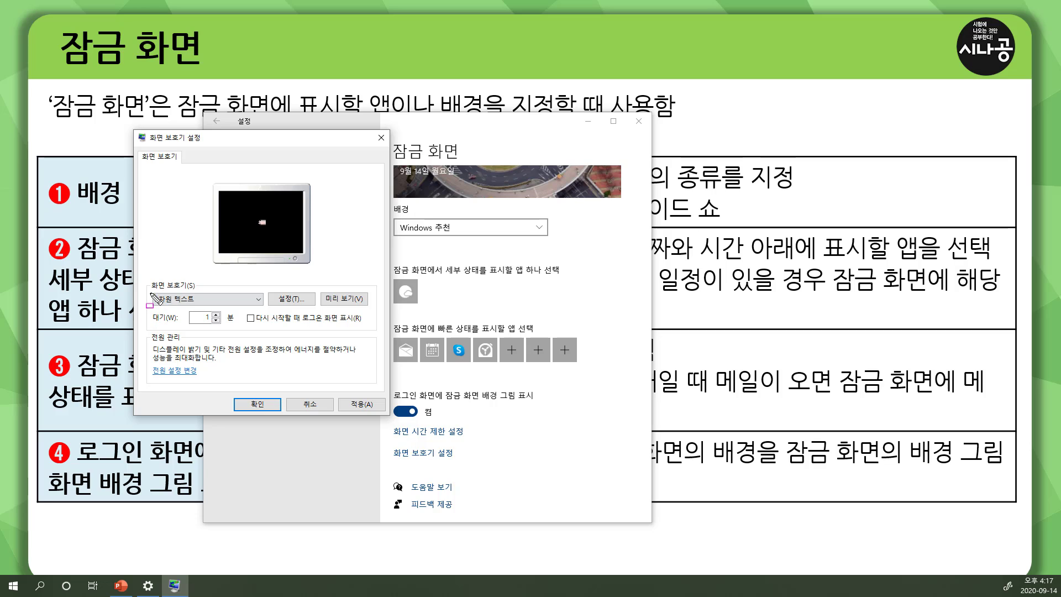
Examine the screen saver's wait time, the logon-on-resume option and the power management section
mouse_move(148, 290)
left_mouse_down()
mouse_move(204, 305)
mouse_move(186, 323)
mouse_move(238, 325)
left_mouse_up()
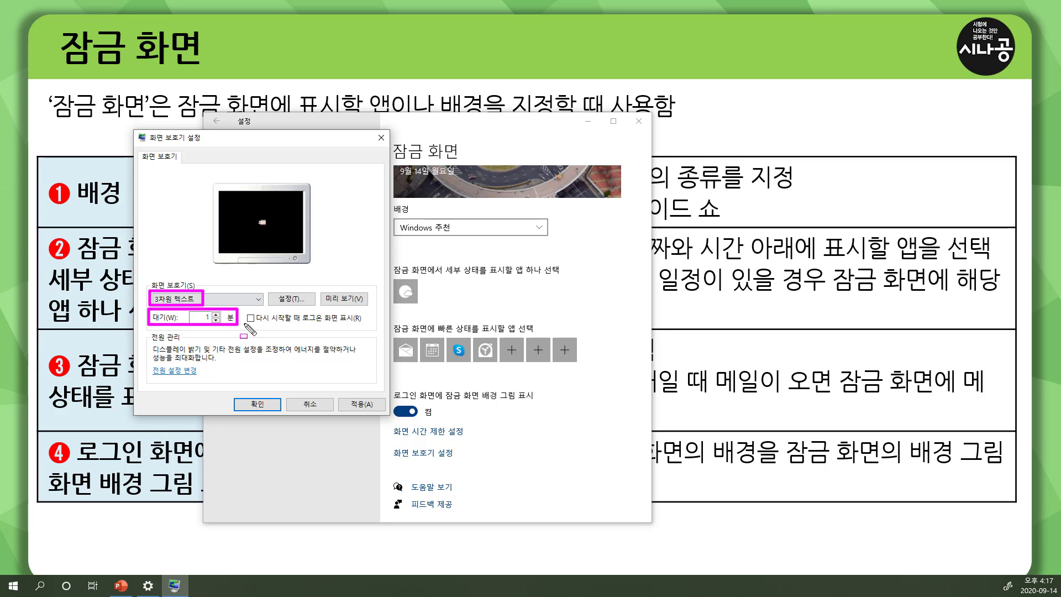
left_click_drag(244, 324, 360, 325)
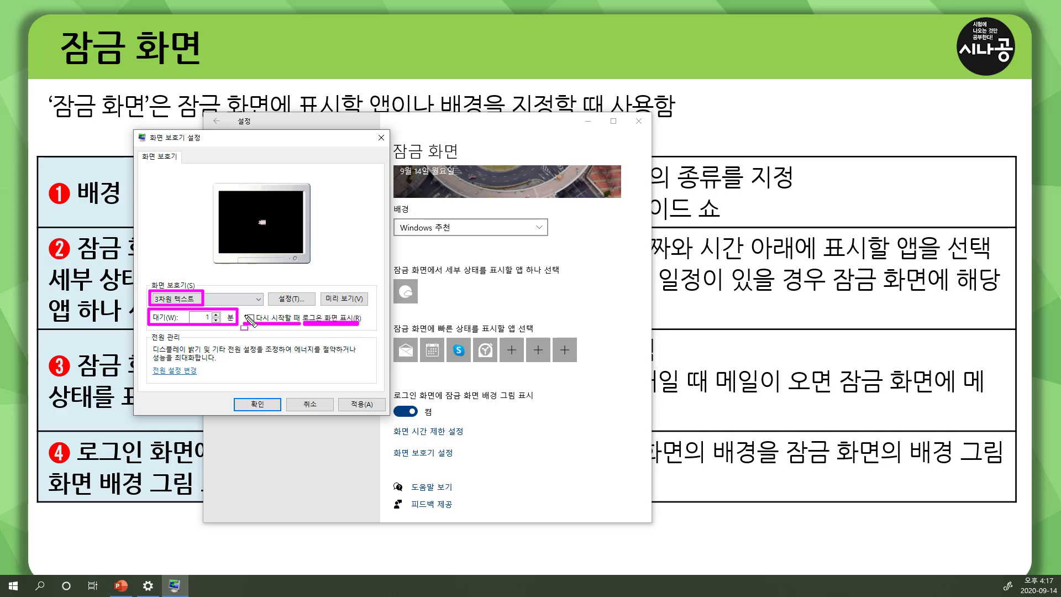
left_click_drag(243, 310, 259, 326)
left_click_drag(146, 330, 209, 381)
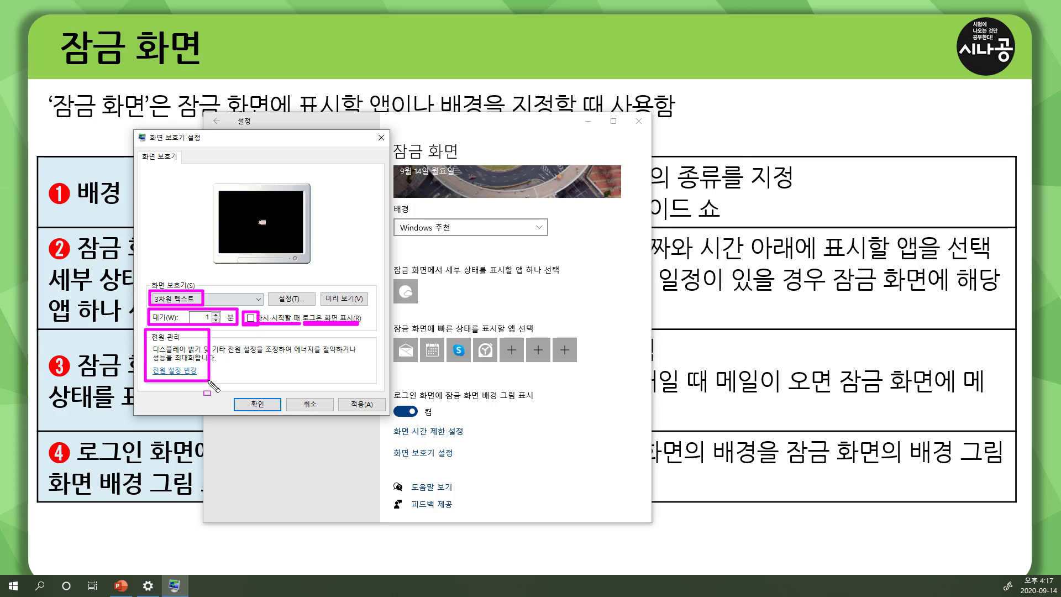
Open the power options from the screen saver settings and examine the 균형 조정 and 절전 plans with their change links
left_click(191, 373)
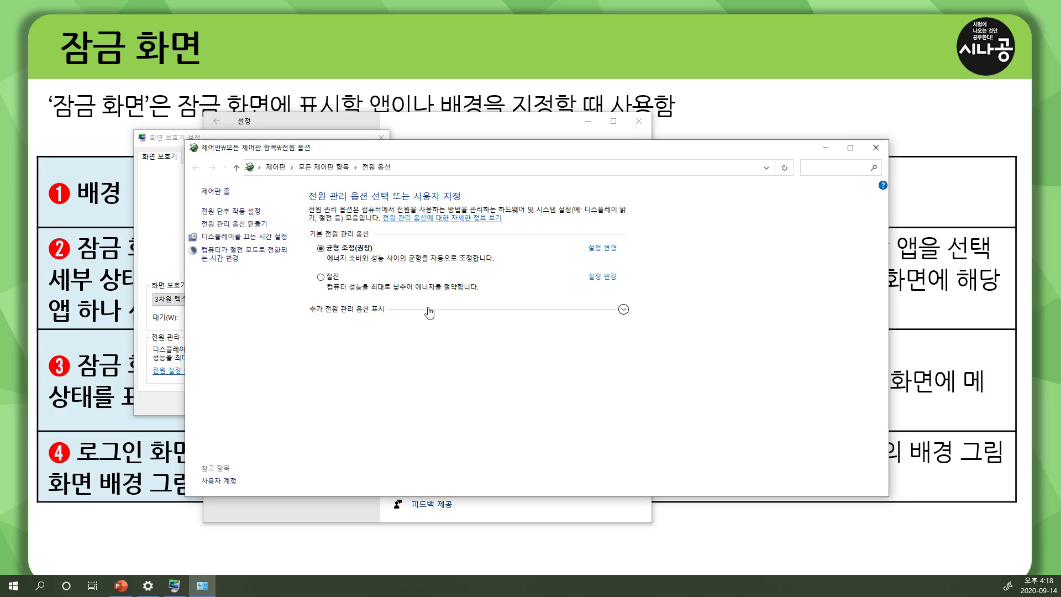
left_click_drag(312, 234, 643, 297)
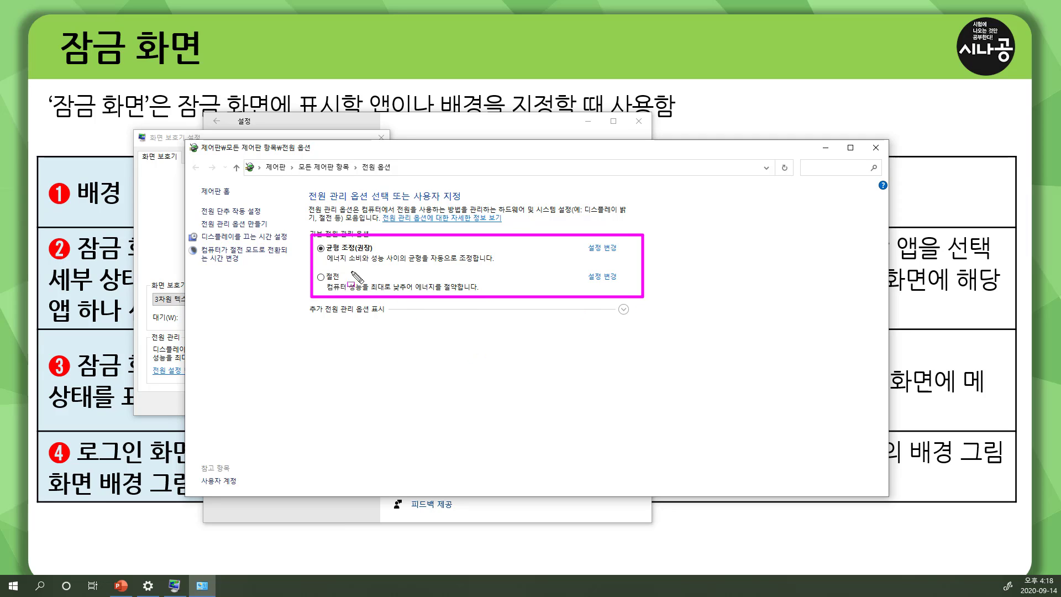
left_click_drag(319, 256, 385, 256)
left_click_drag(319, 282, 358, 282)
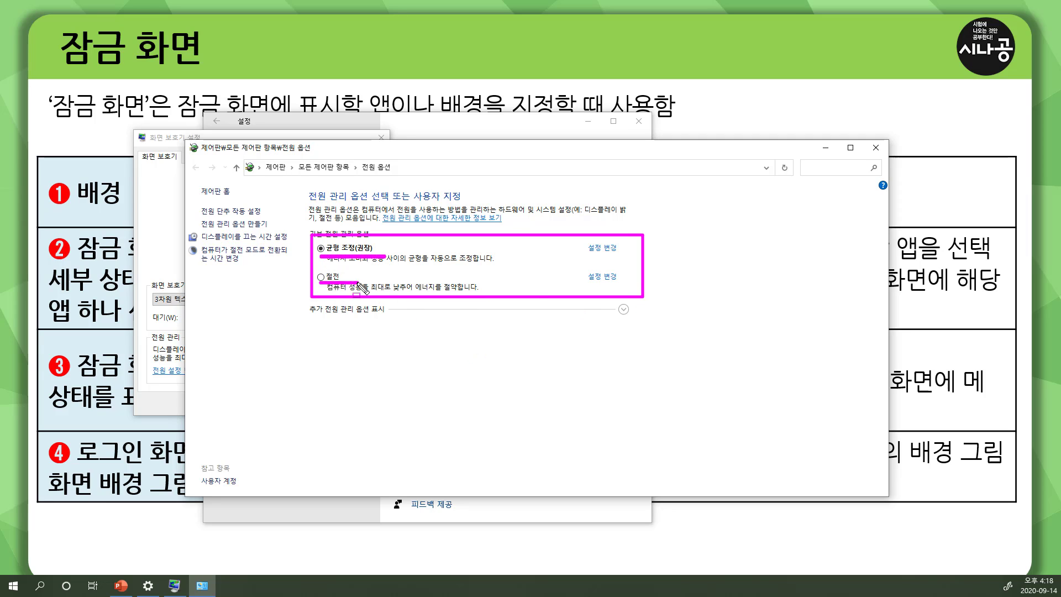
left_click_drag(584, 239, 626, 285)
key("e")
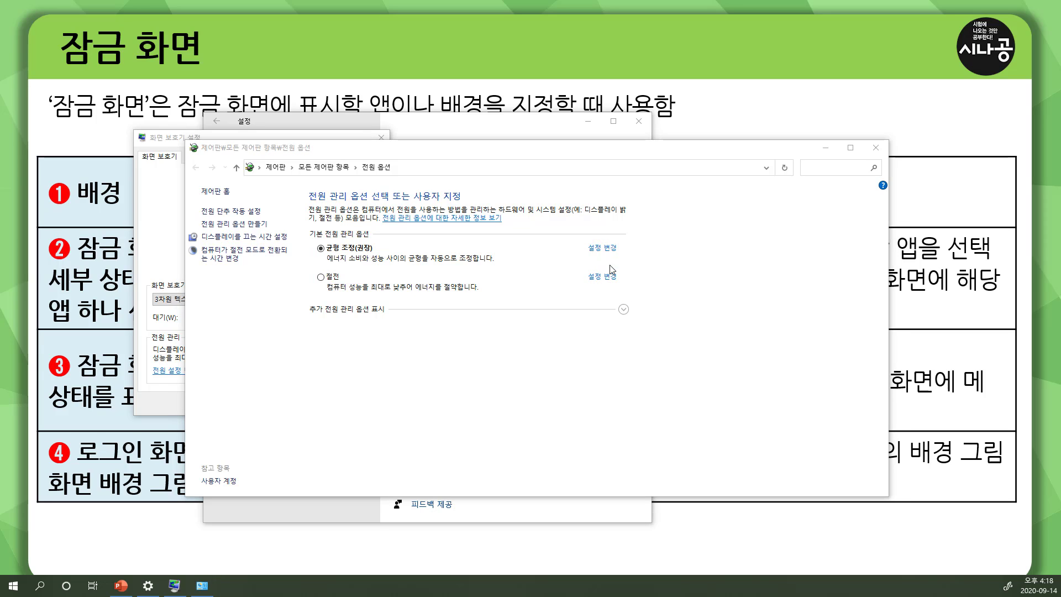
View the display-off time choices and sleep setting of the 균형 조정 plan, then close the power options and screen saver settings without saving
left_click(602, 248)
left_click_drag(389, 240, 434, 239)
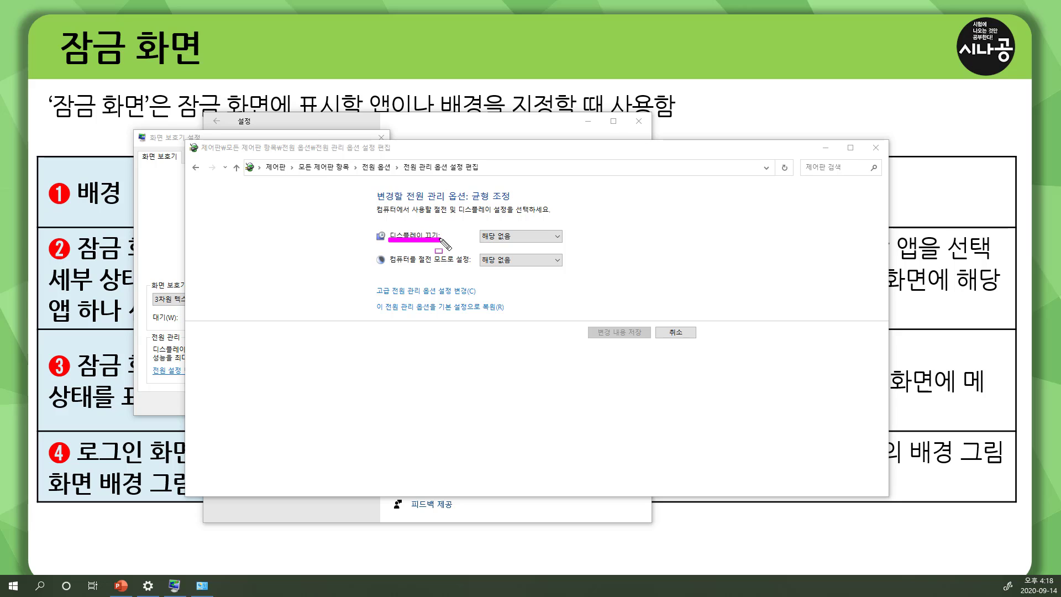
left_click_drag(386, 265, 467, 263)
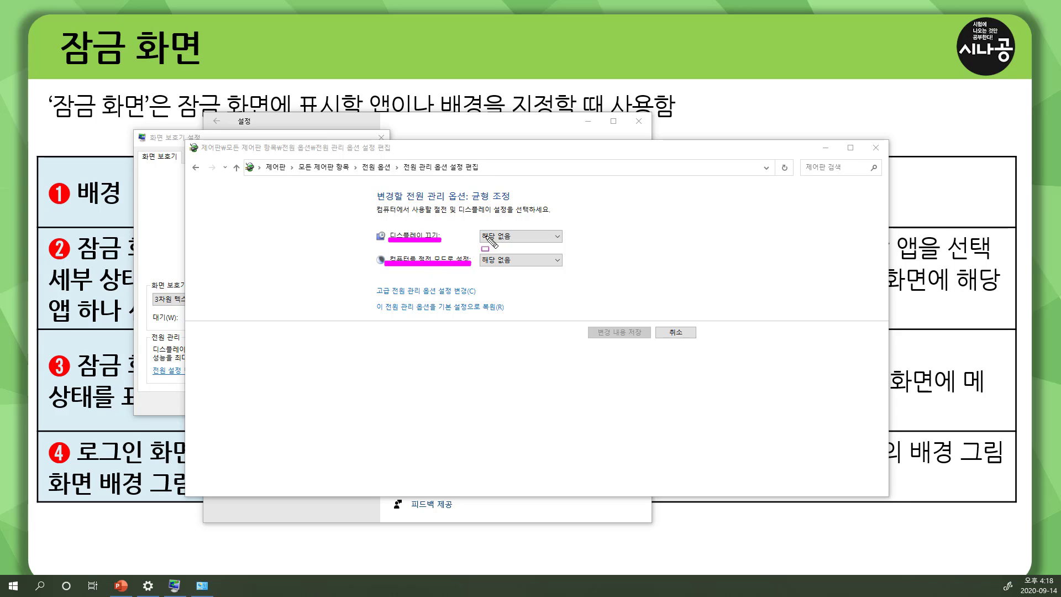
key("Escape")
left_click(513, 238)
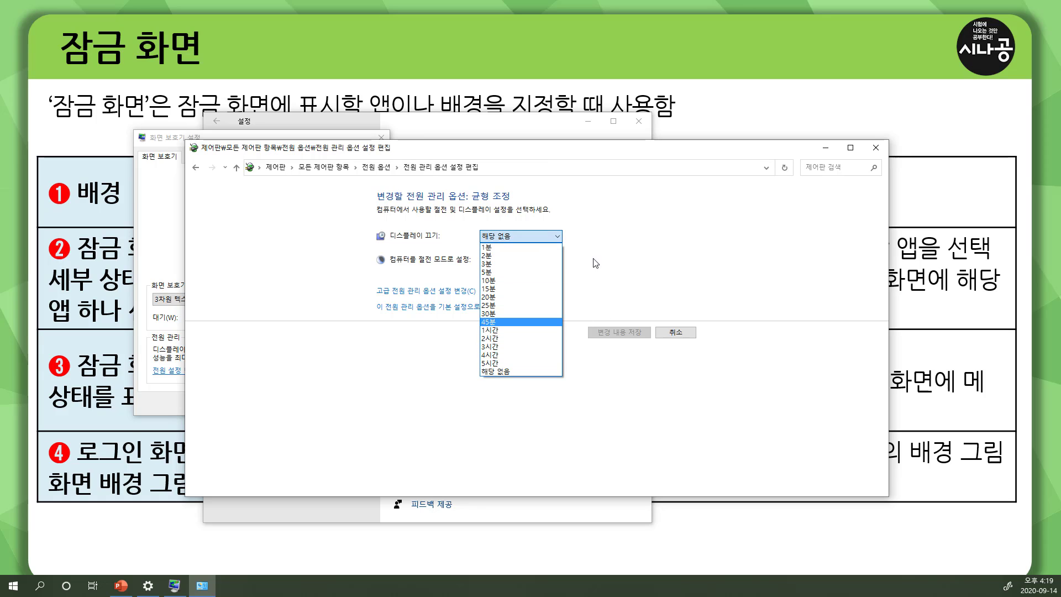
left_click(675, 332)
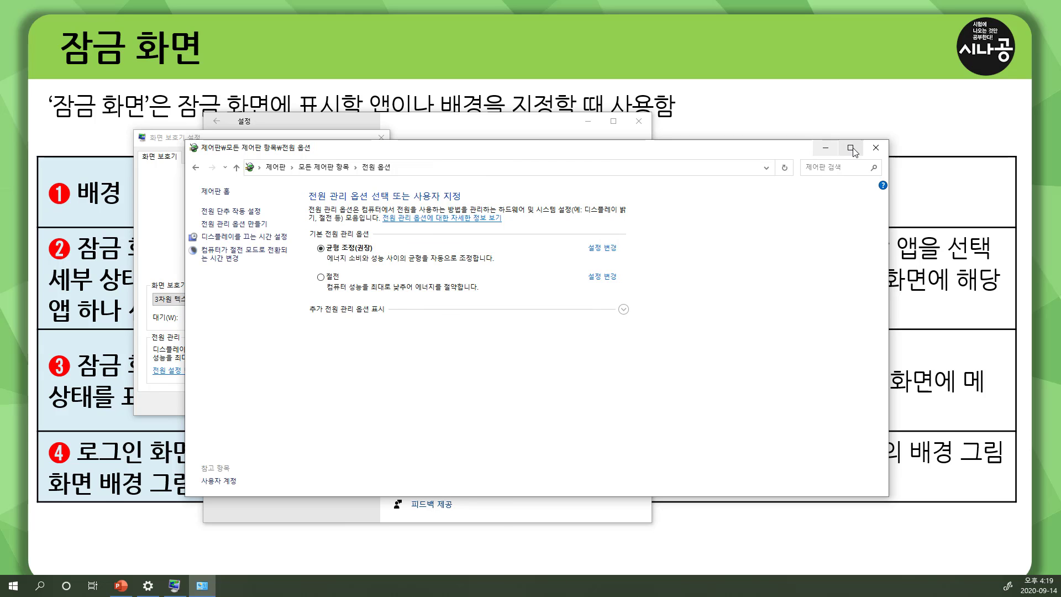
left_click(875, 147)
left_click(324, 404)
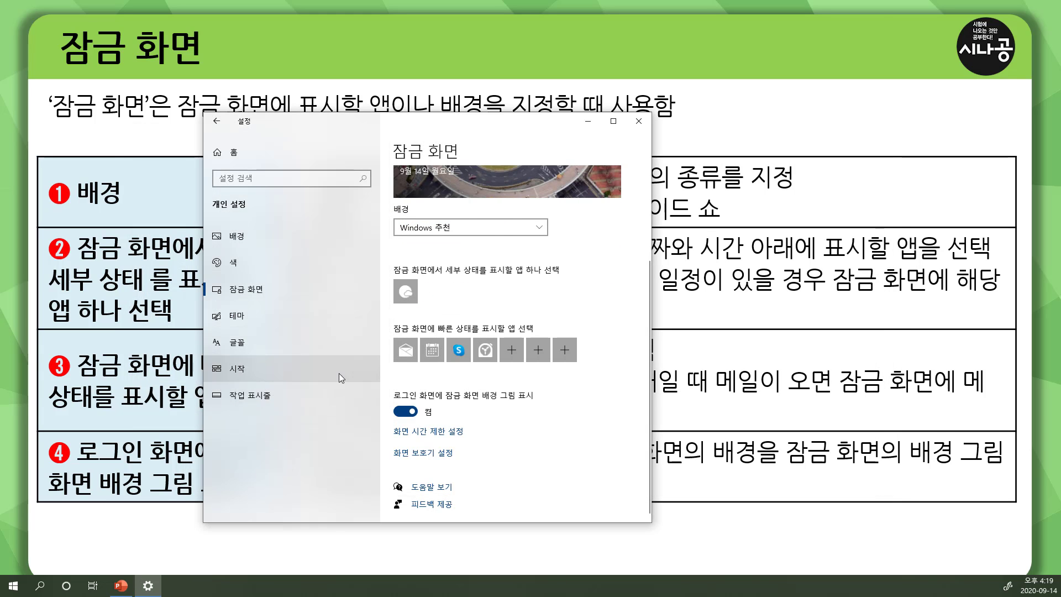
Switch to the PowerPoint slide show and mark the 배경 label and key words of its description with the pen
key("alt+Tab")
key("ctrl+p")
left_click_drag(80, 211, 123, 212)
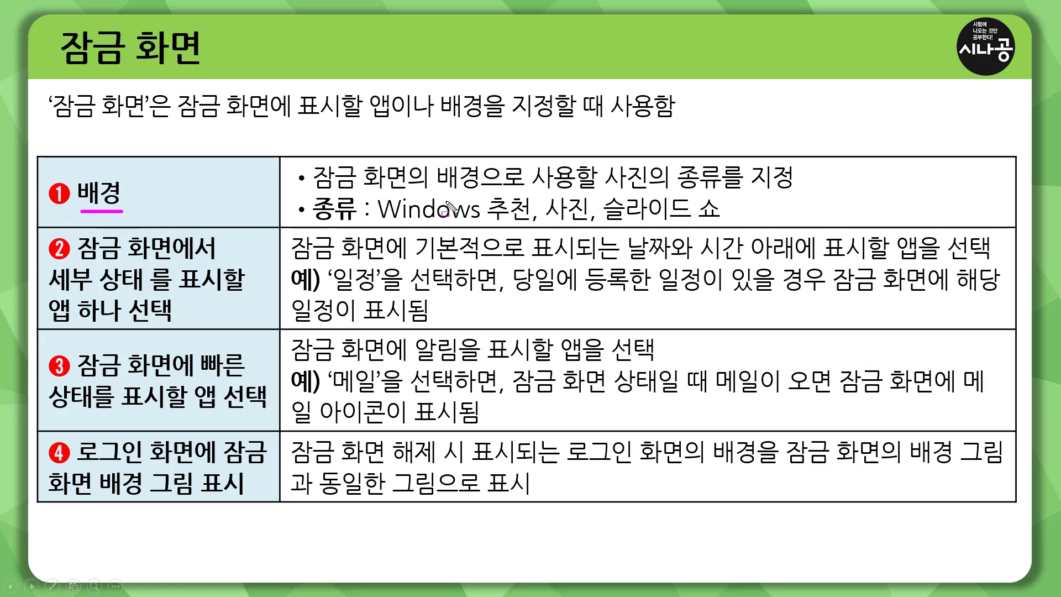
mouse_move(308, 192)
left_mouse_down()
mouse_move(426, 192)
mouse_move(469, 162)
mouse_move(485, 196)
left_mouse_up()
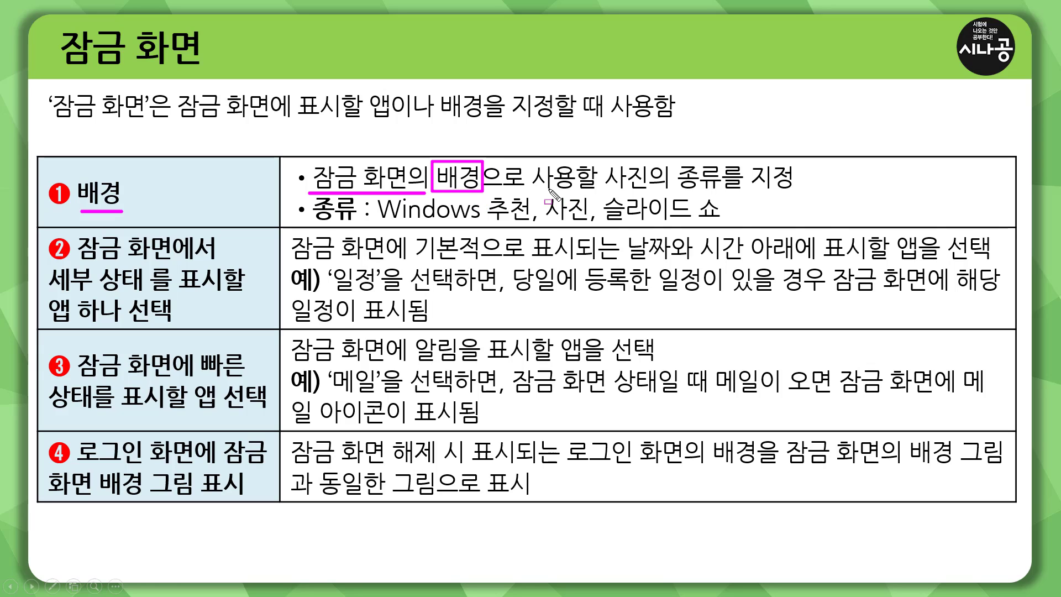
left_click_drag(548, 190, 791, 190)
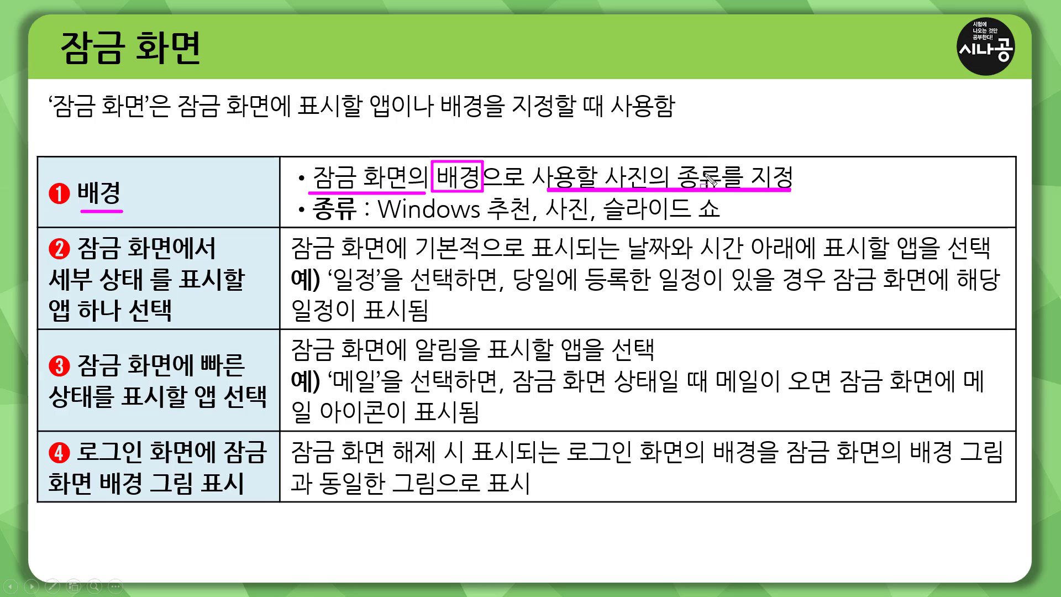